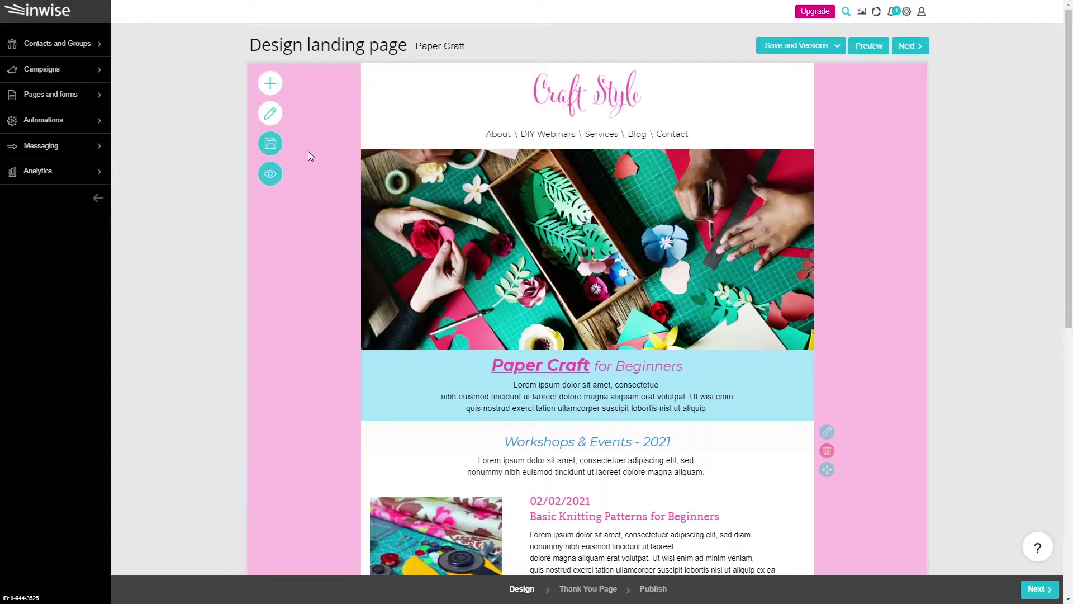
Add a form element below the Paper Craft for Beginners text and insert a heading above its Name field
click(271, 84)
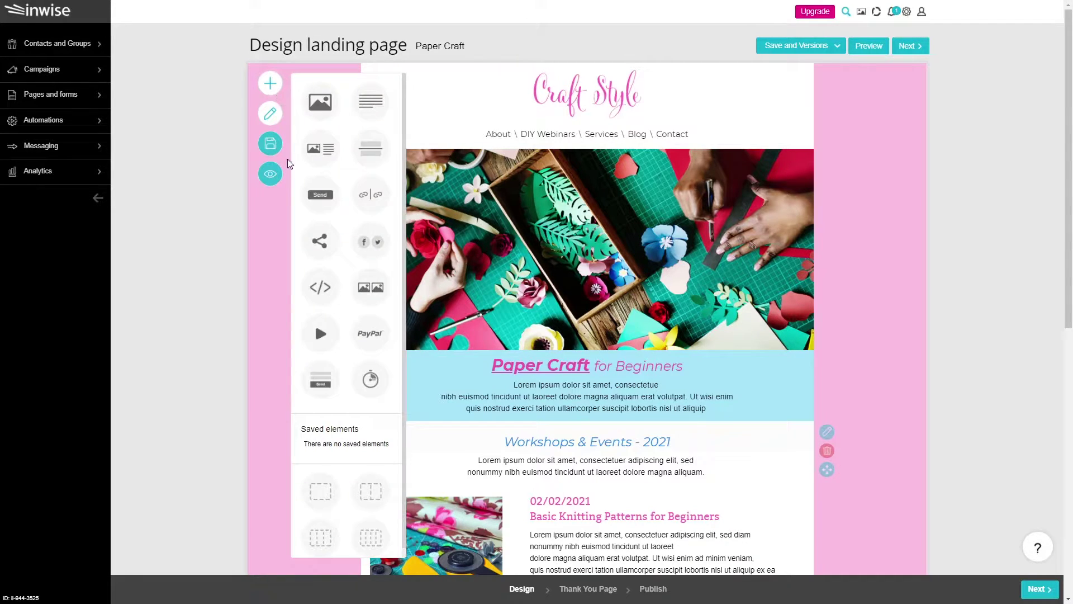
drag(321, 394, 461, 445)
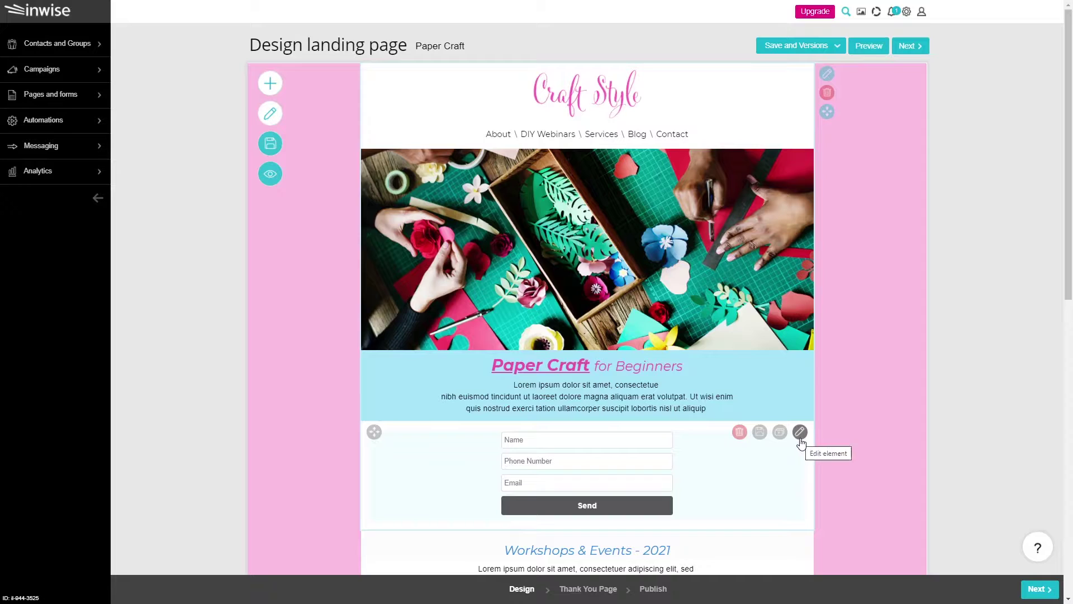
click(800, 433)
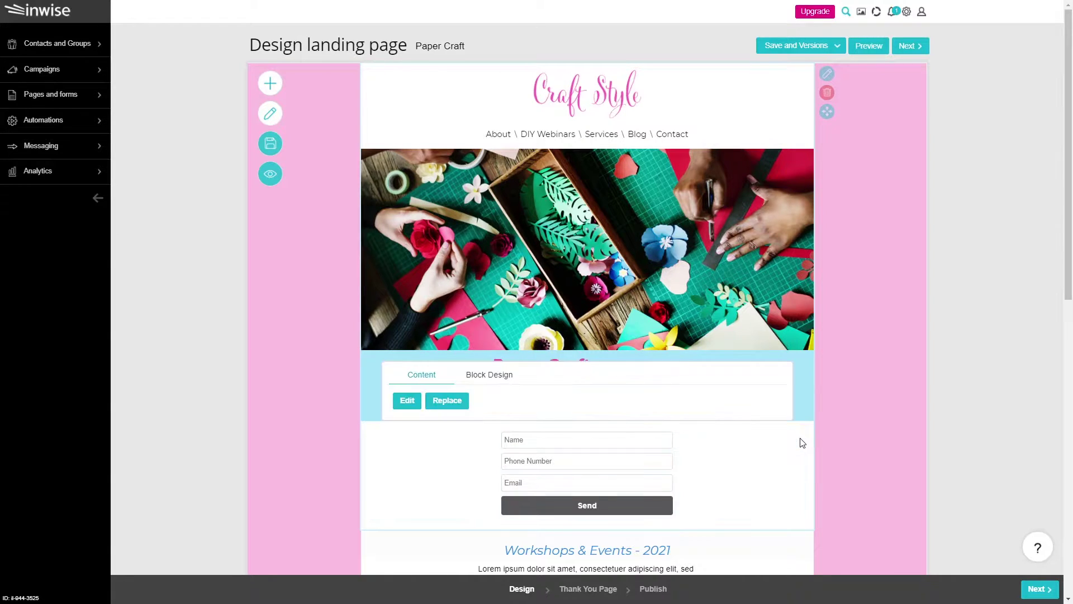
click(413, 407)
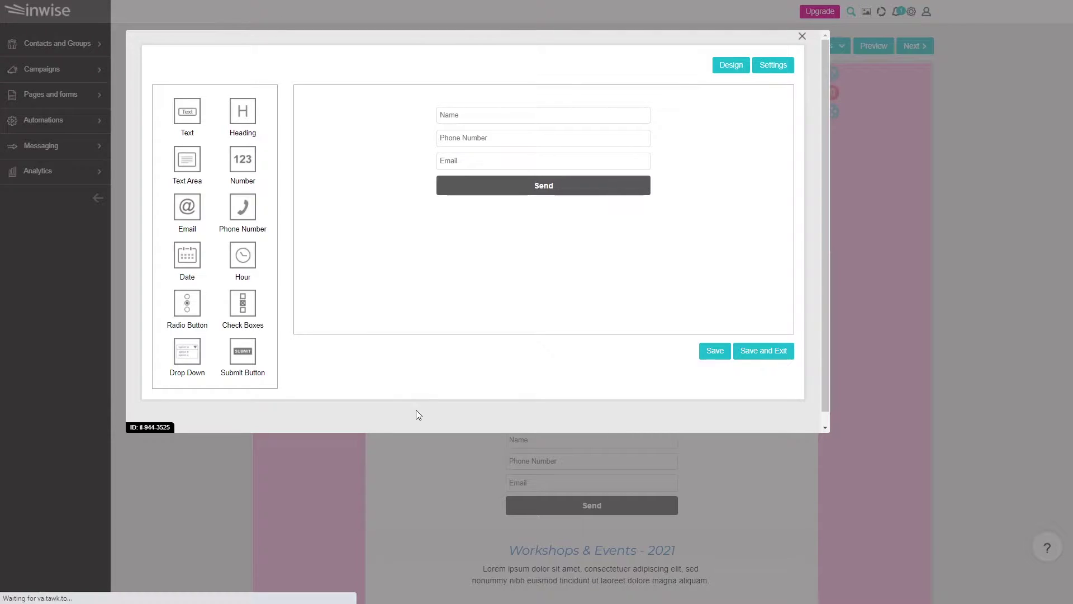
drag(244, 113, 484, 106)
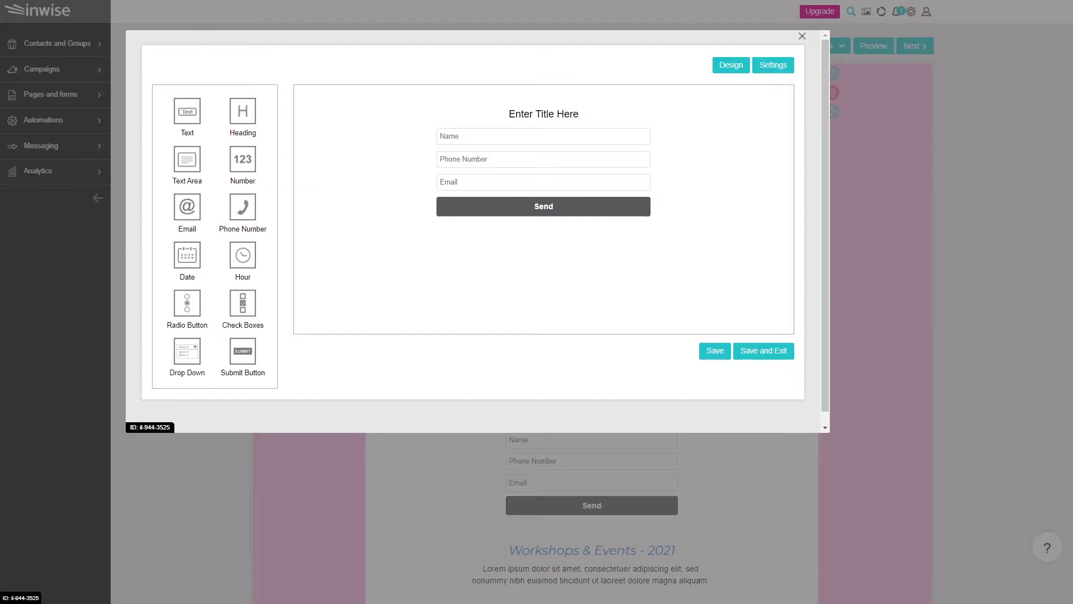
Relabel the form's Name field as "Full Name" with Placeholder as its field location
mouse_move(632, 140)
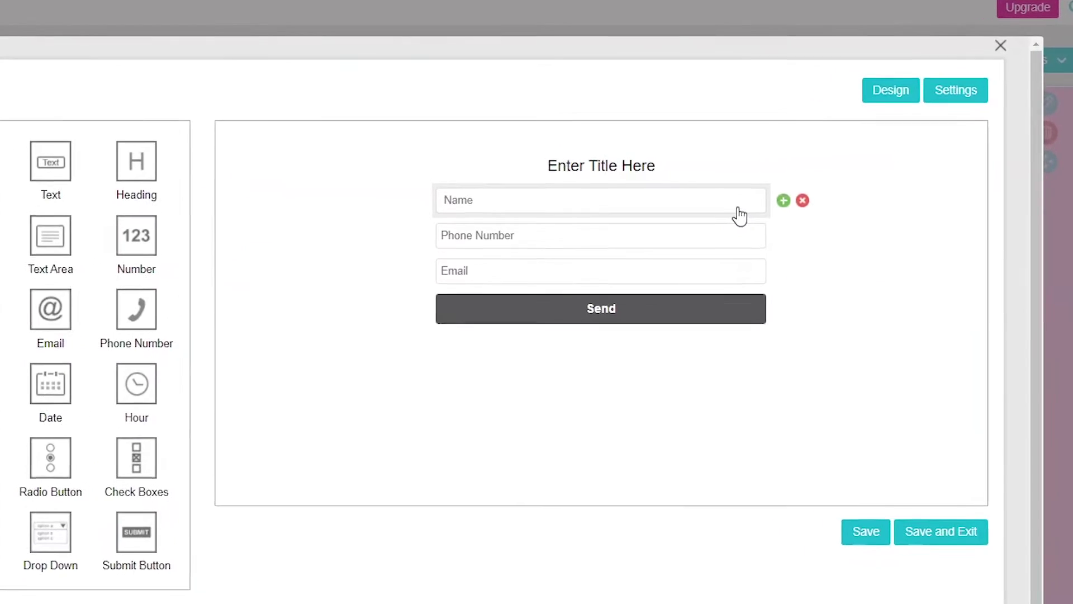
click(693, 184)
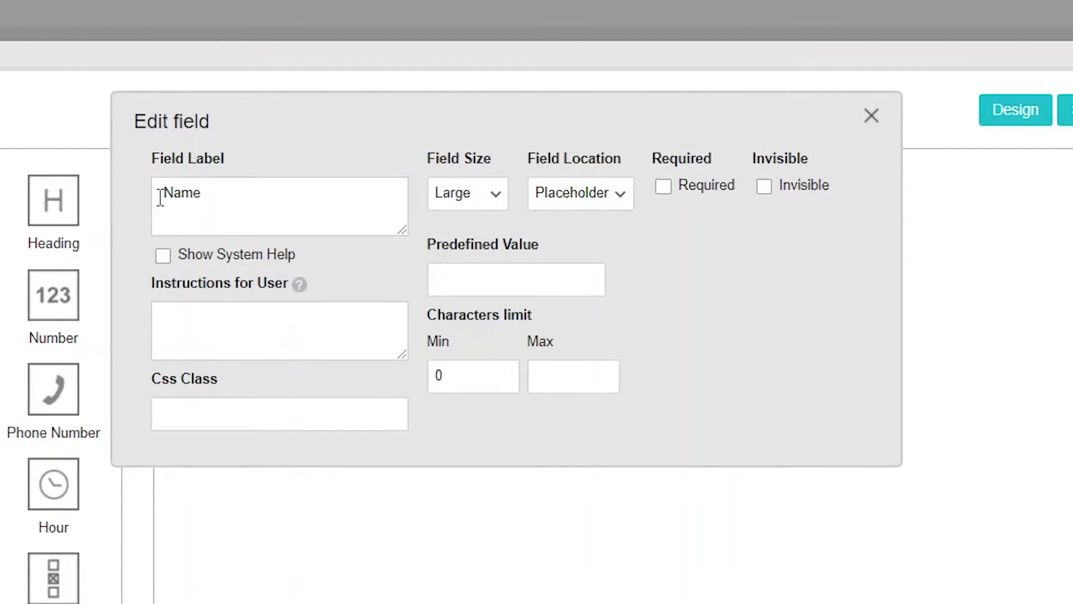
click(161, 197)
text(Full)
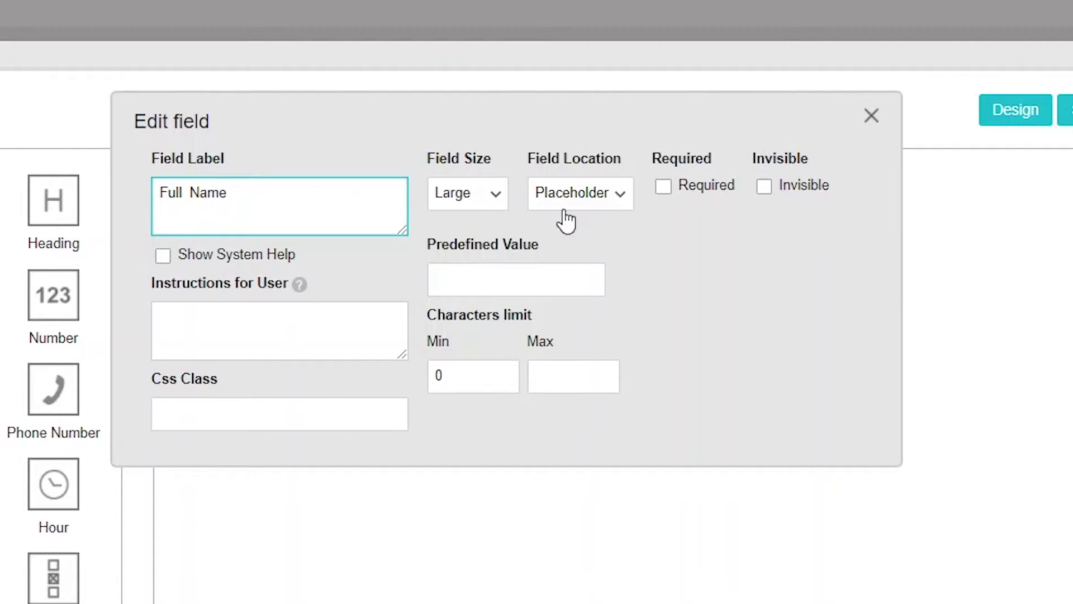
click(622, 201)
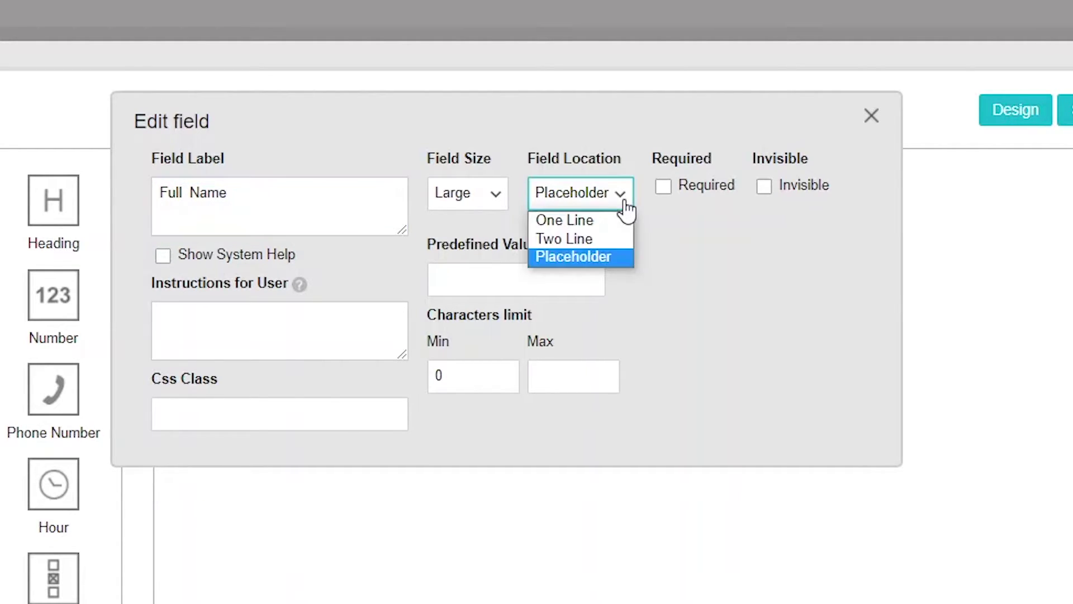
click(616, 256)
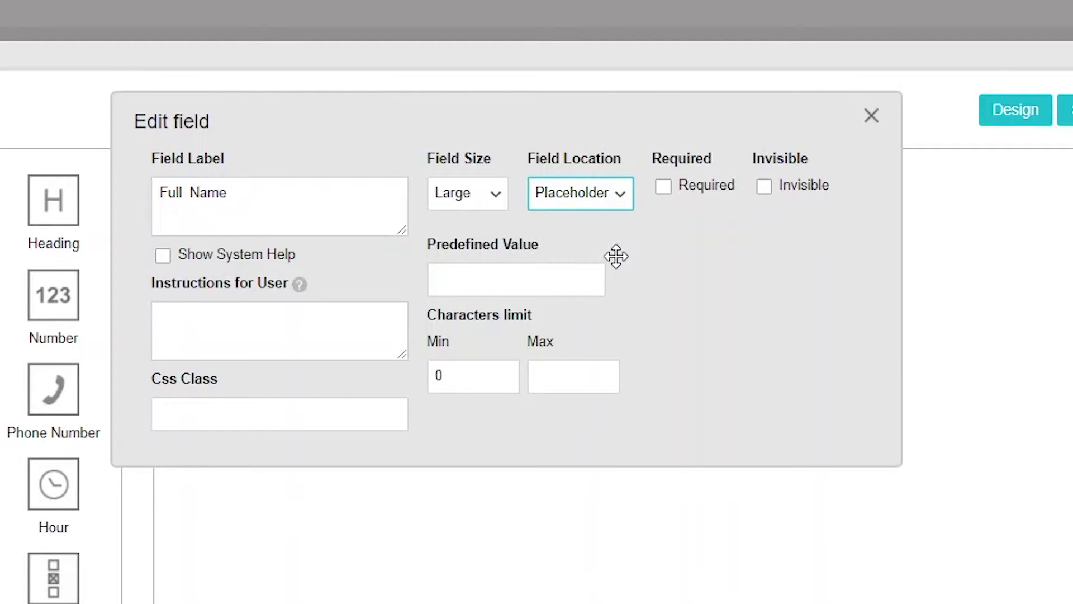
Give the Full Name field the user instruction "First name and surname", make it required, and save and exit the form
click(301, 317)
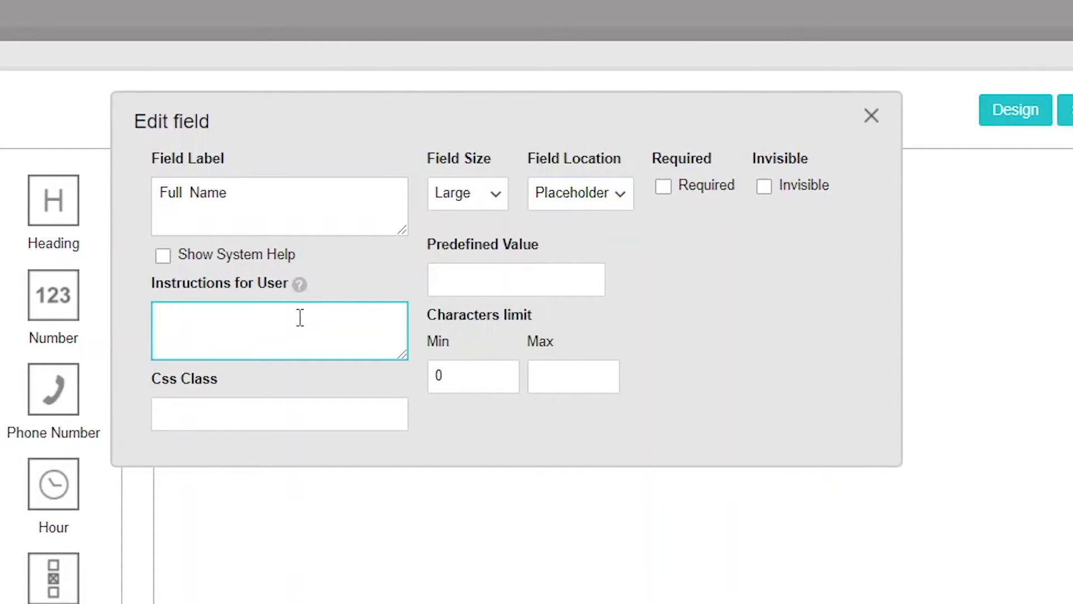
text(First name and surname)
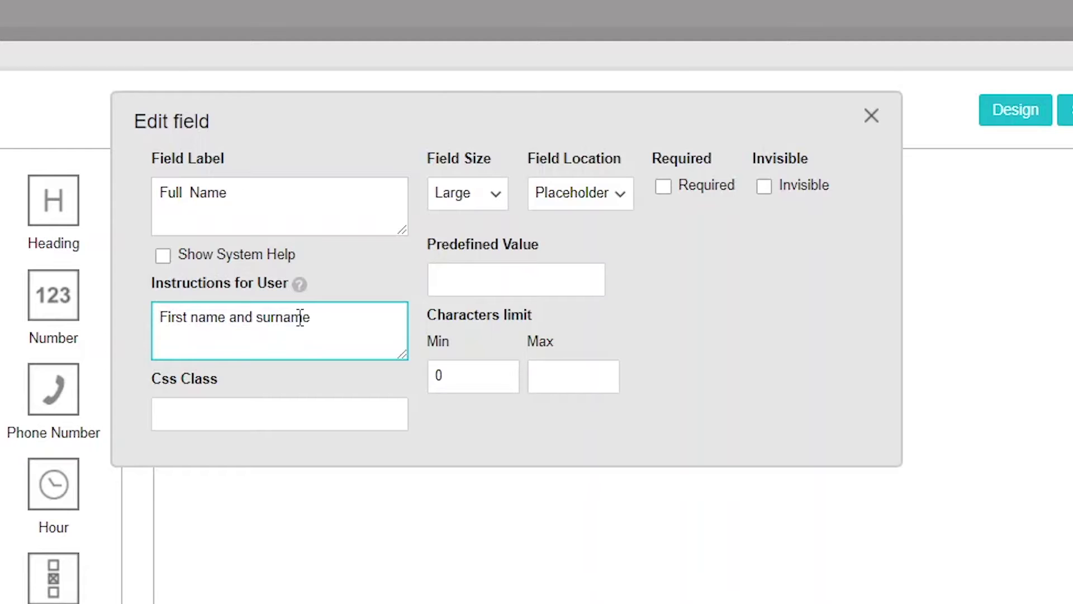
click(664, 189)
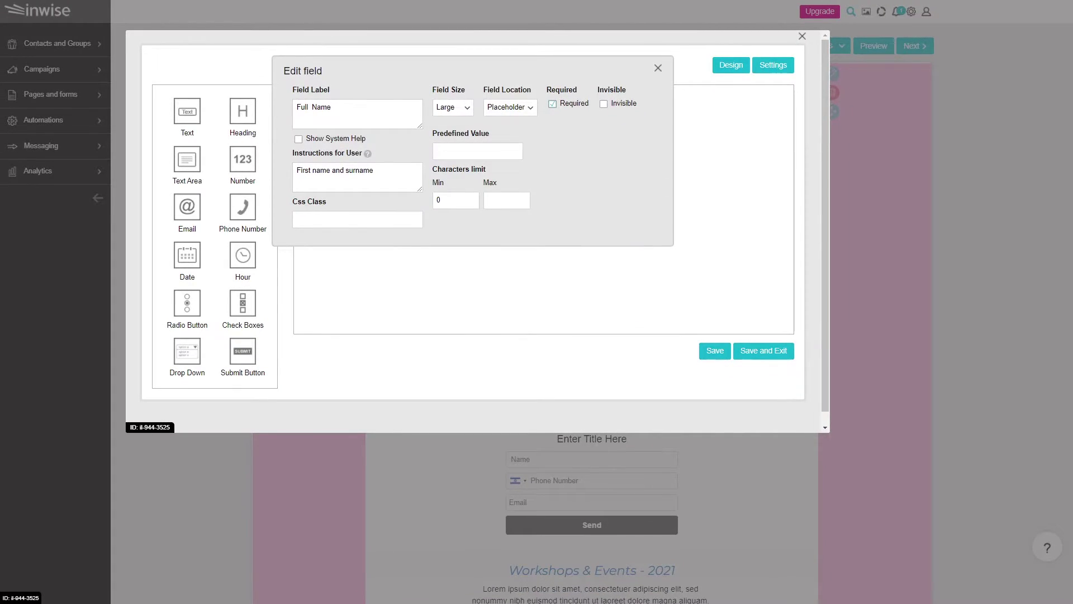
click(764, 351)
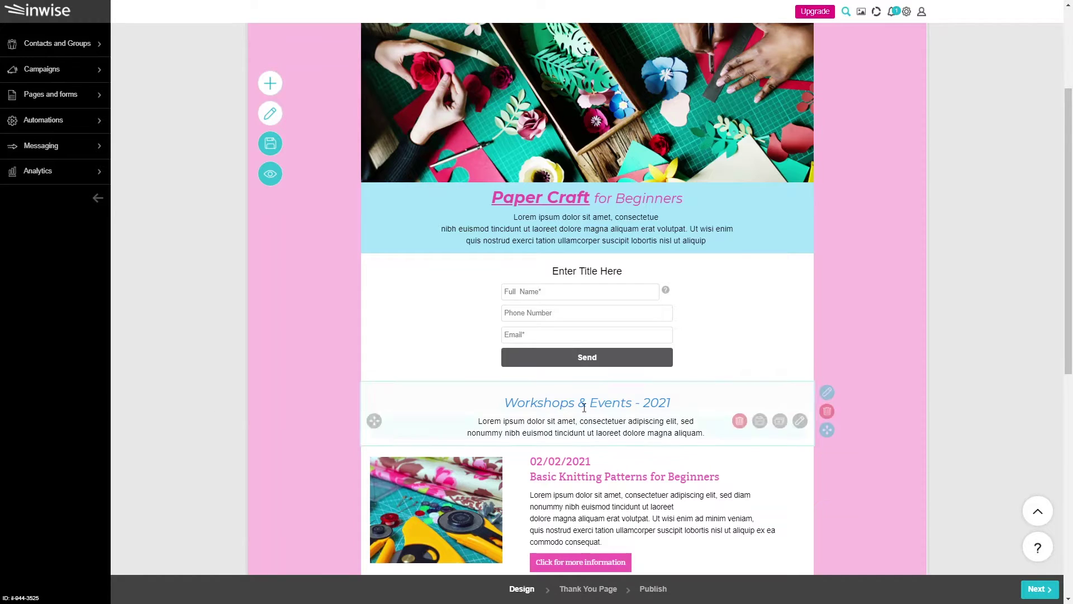
Reopen the form and add a one-line check boxes field below Email labelled "Select your preferred workshop date"
click(800, 265)
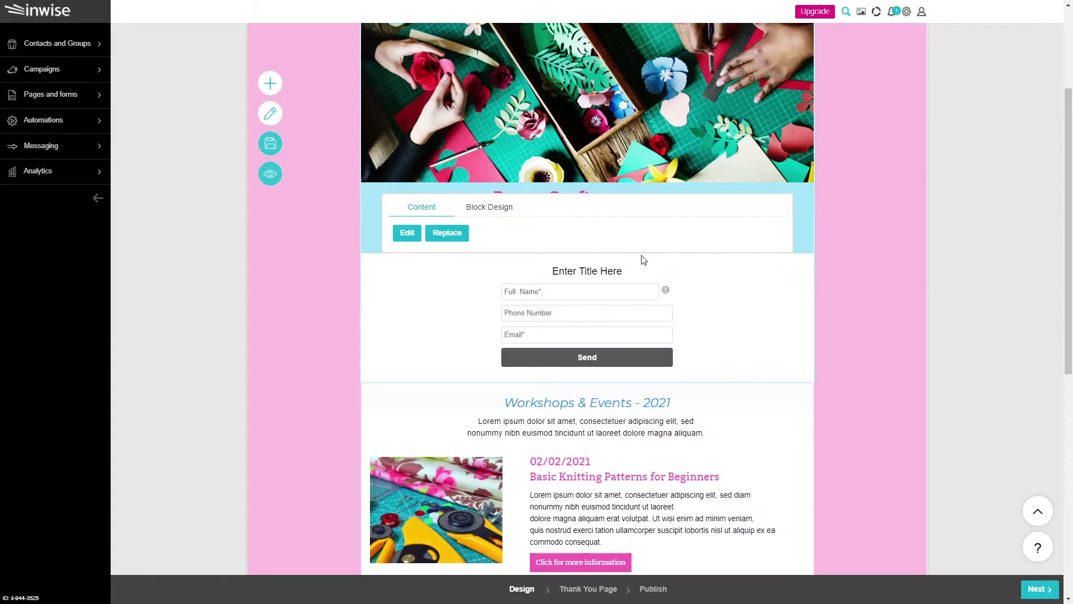
click(416, 242)
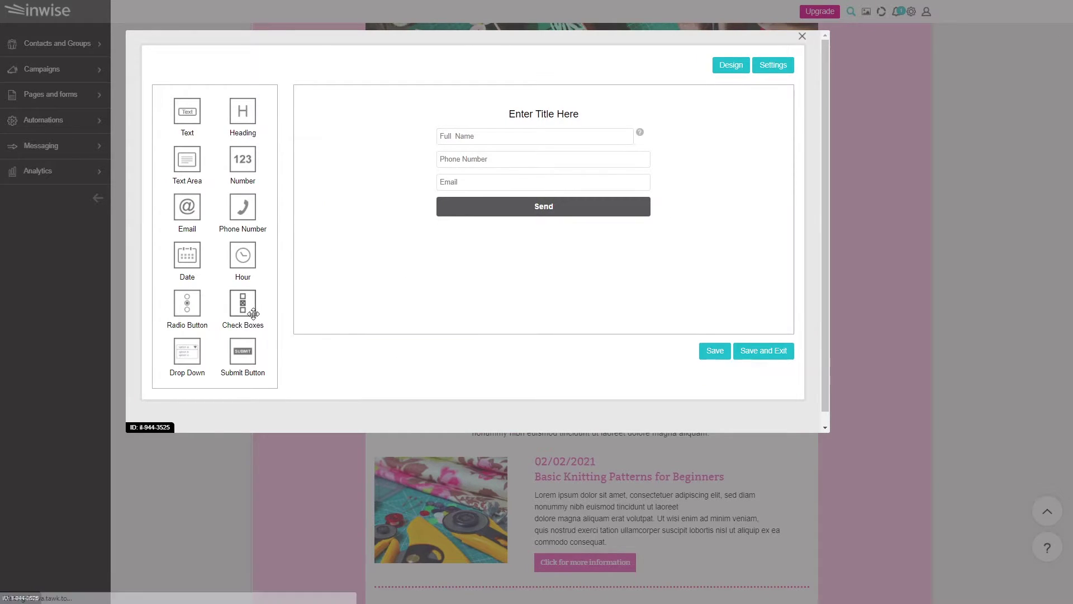
drag(254, 314, 479, 190)
click(492, 204)
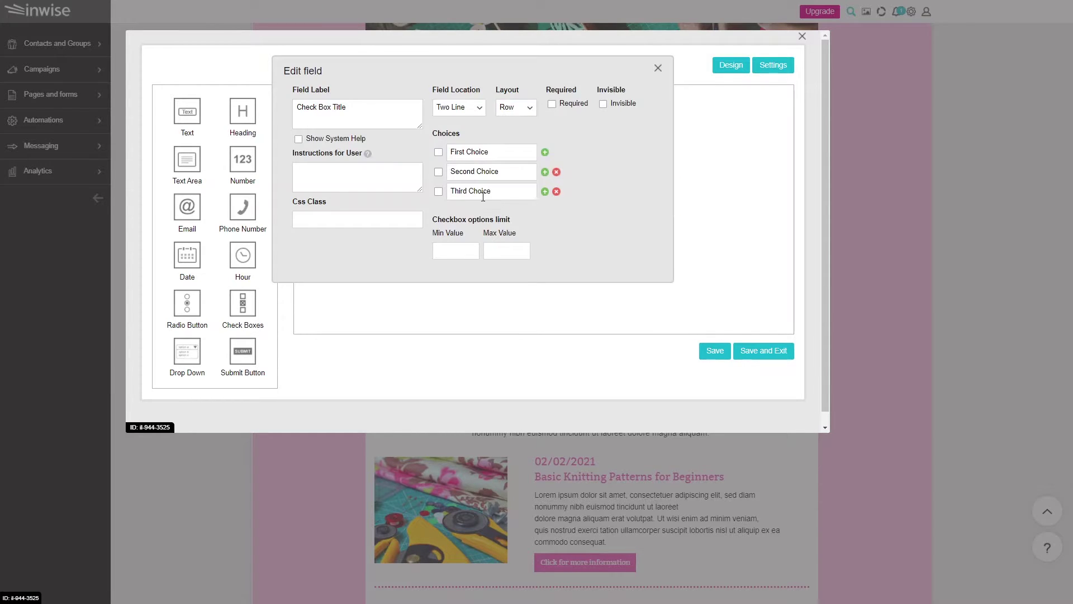
triple_click(351, 107)
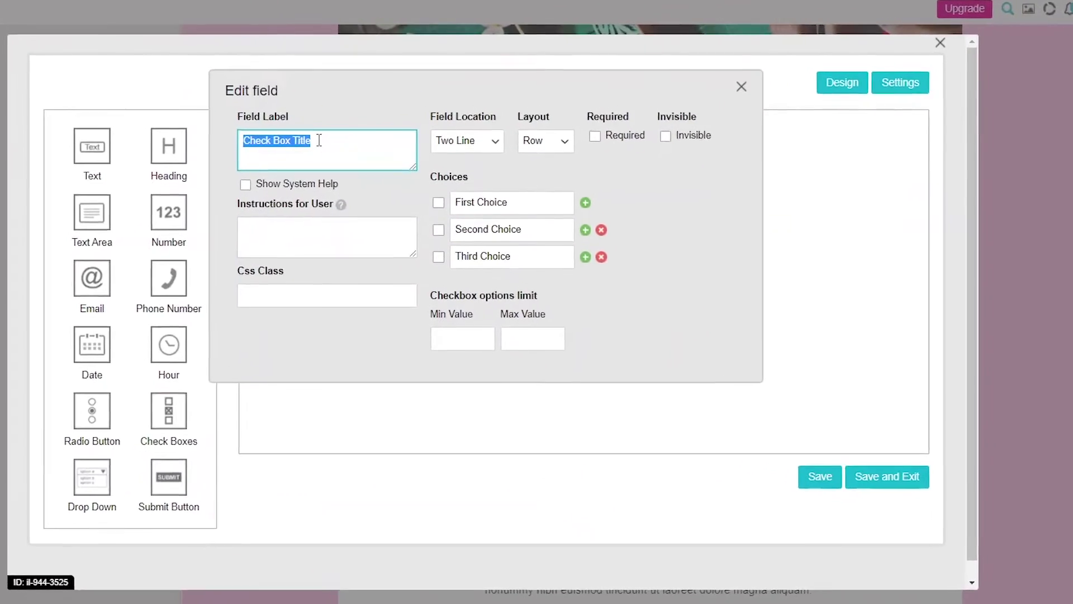
text(Select your preferred workshop date)
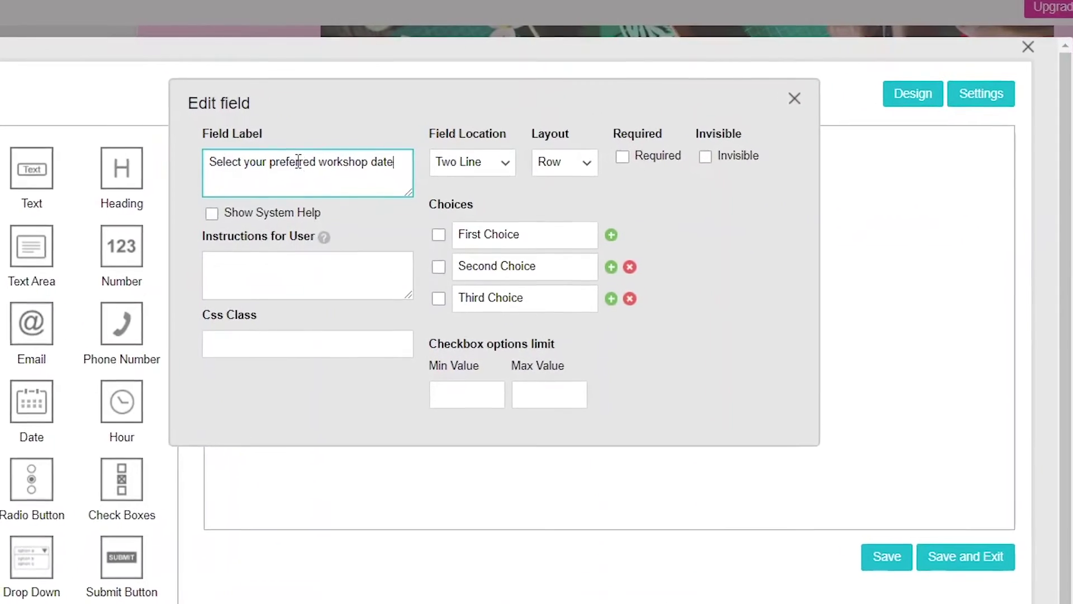
click(507, 199)
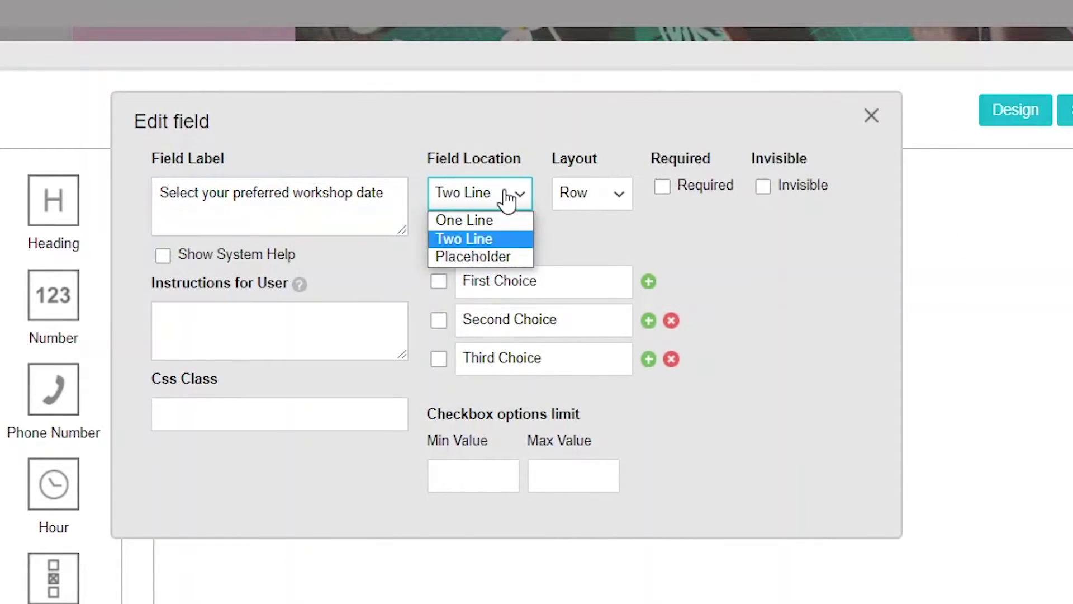
click(494, 216)
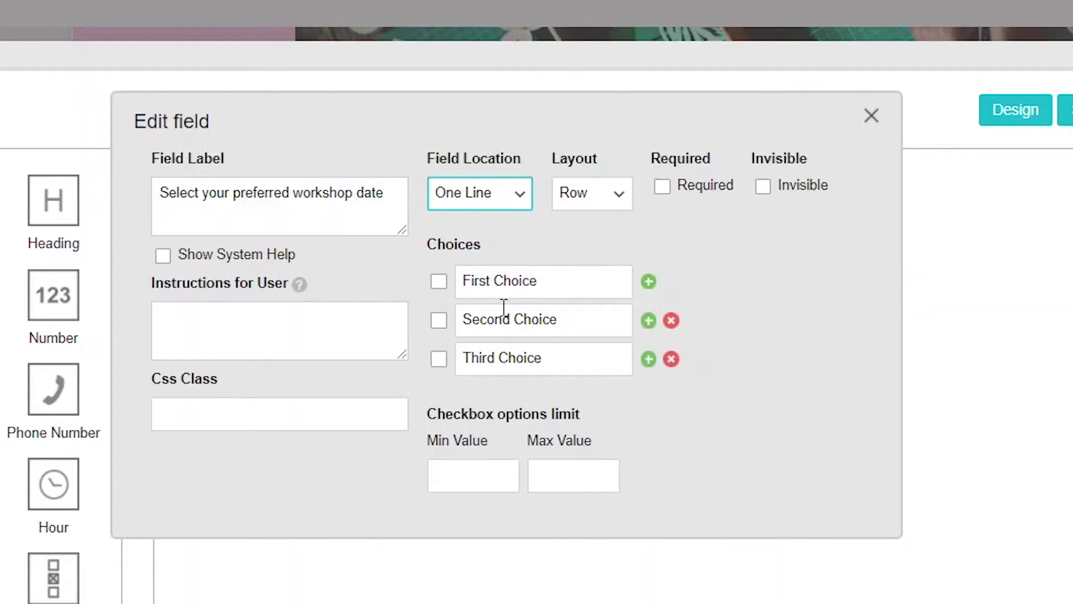
Set the three workshop date choices to 02/02/2021, 04/02/2021 and 06/02/2021, and try adding and removing a fourth choice
triple_click(506, 282)
text(02/02/2021)
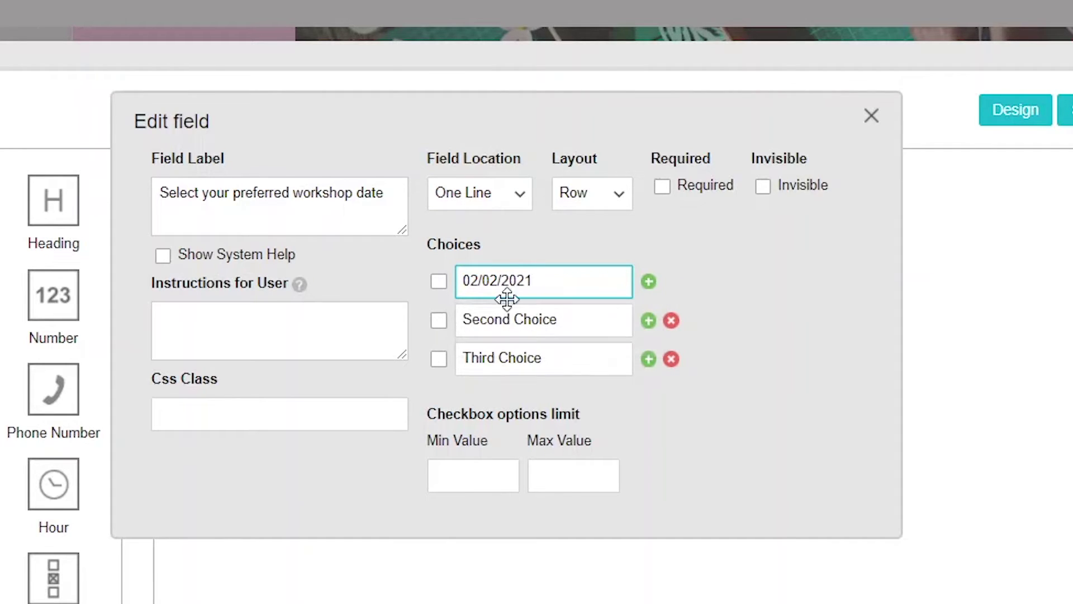
triple_click(507, 317)
text(04/02/2021)
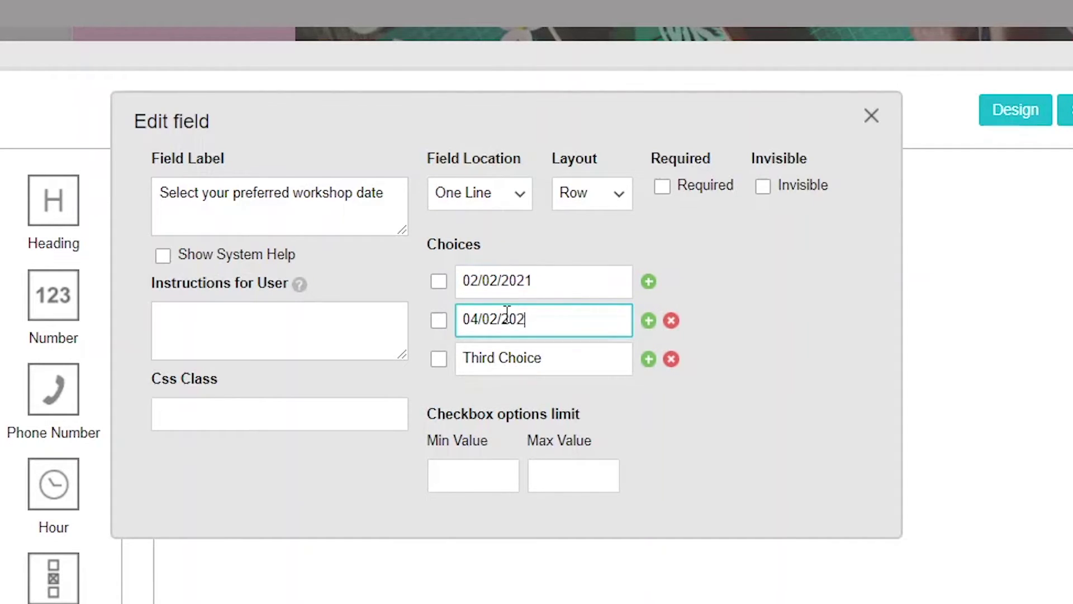
triple_click(534, 356)
text(06/)
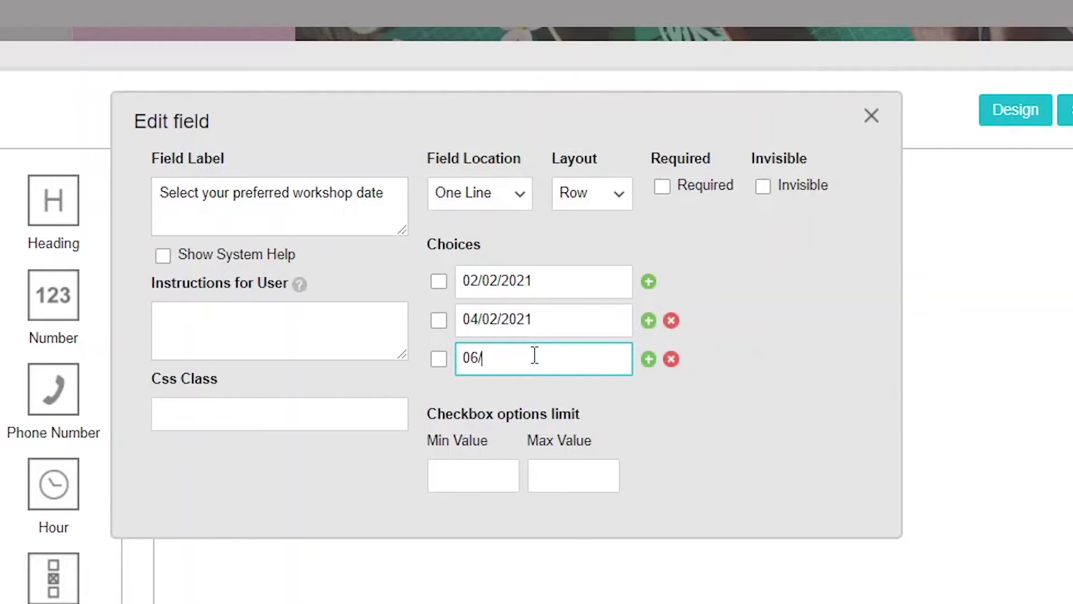
text(02/2021)
click(648, 362)
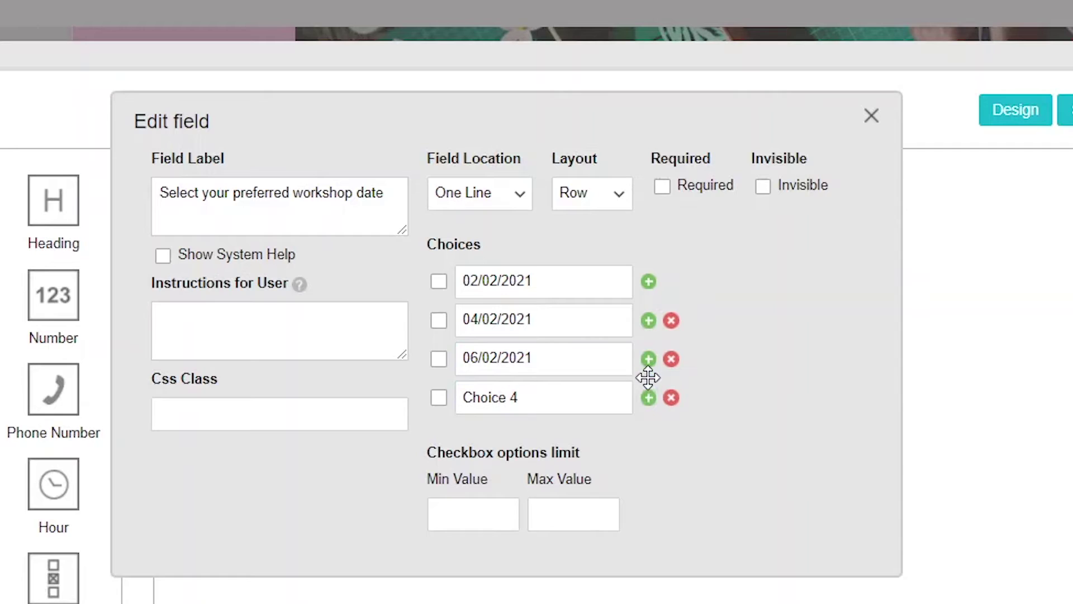
click(671, 398)
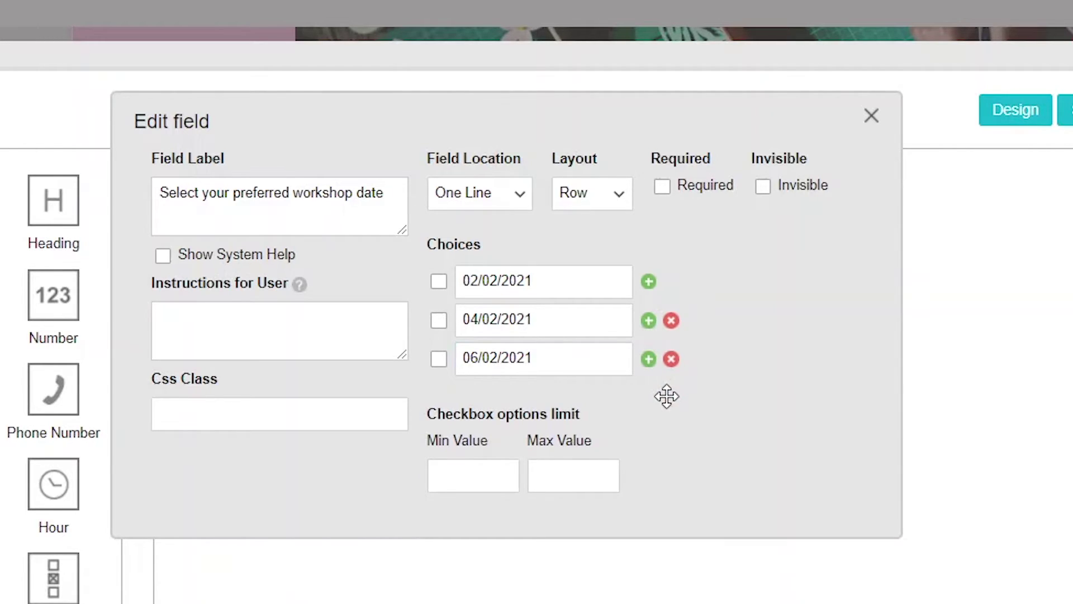
Preselect the 02/02/2021 choice, and save and exit the form
click(440, 282)
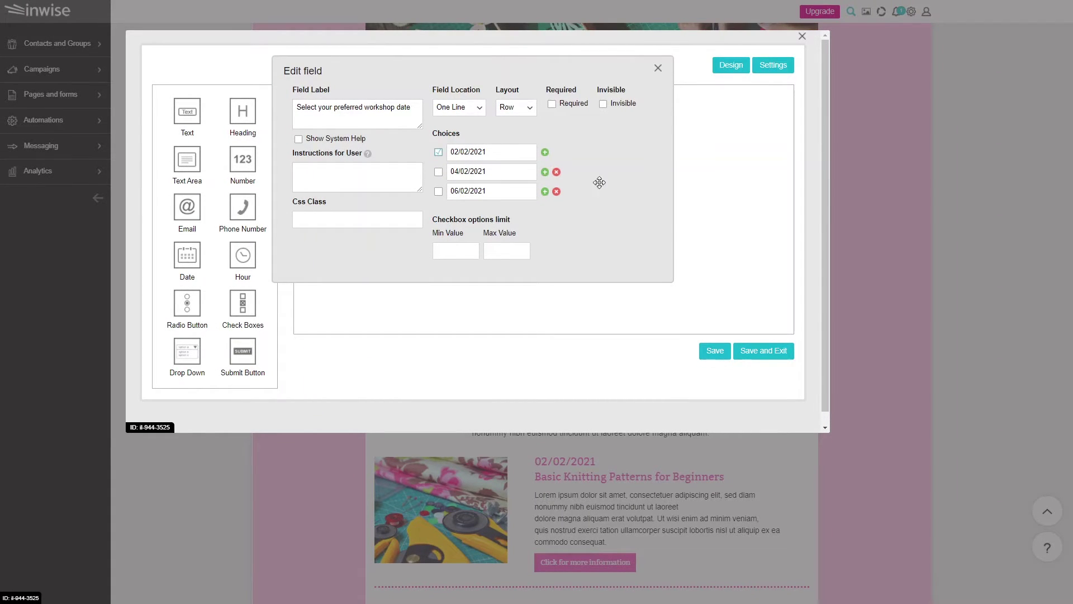
click(687, 204)
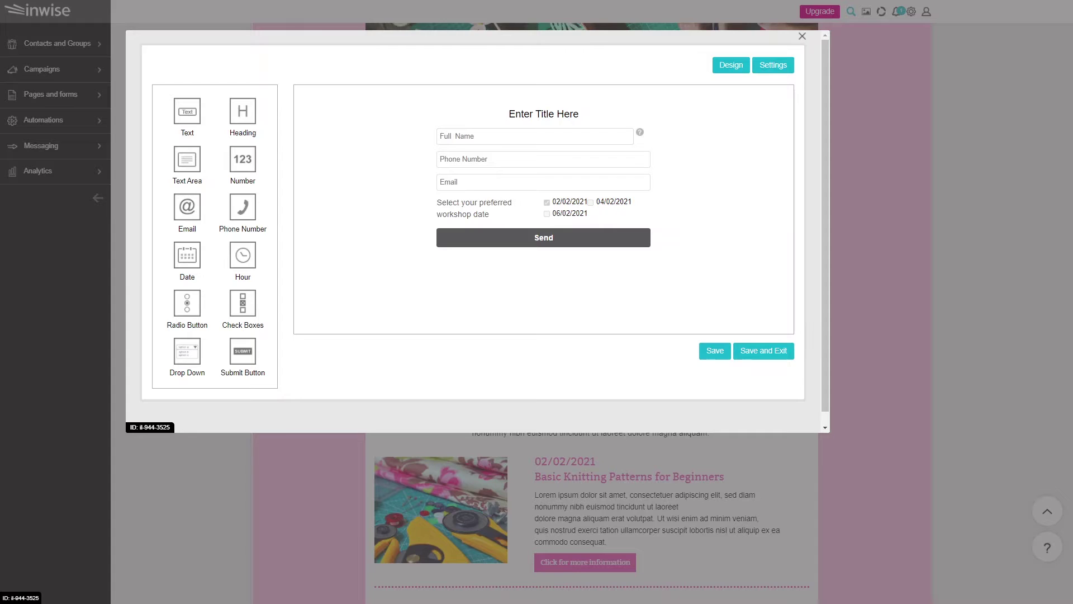
click(763, 351)
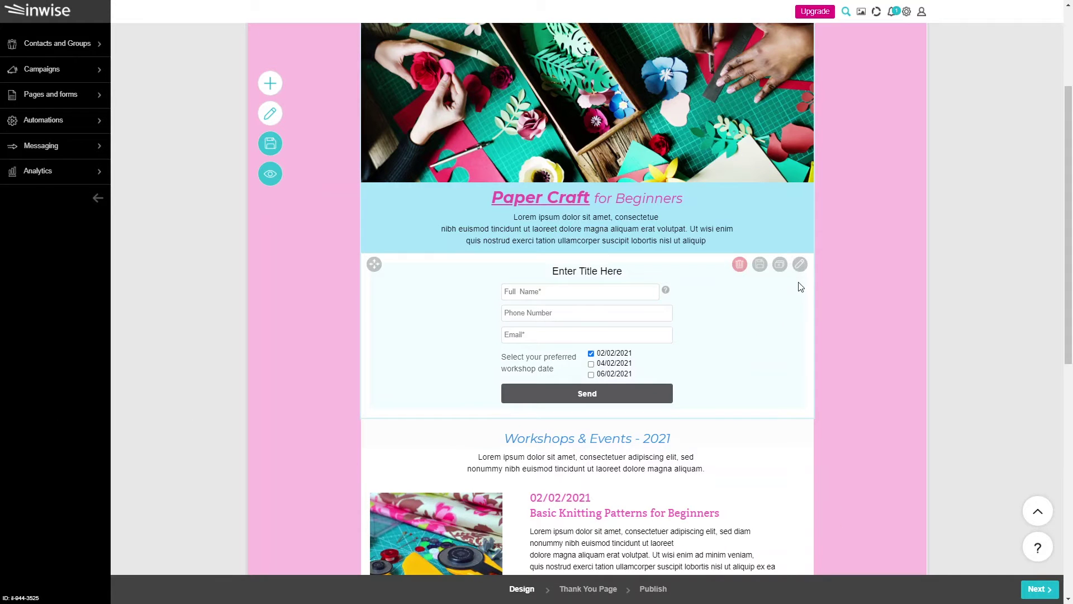
Reopen the form and add a radio button field below the workshop dates labelled "Starting time:"
click(803, 270)
click(413, 236)
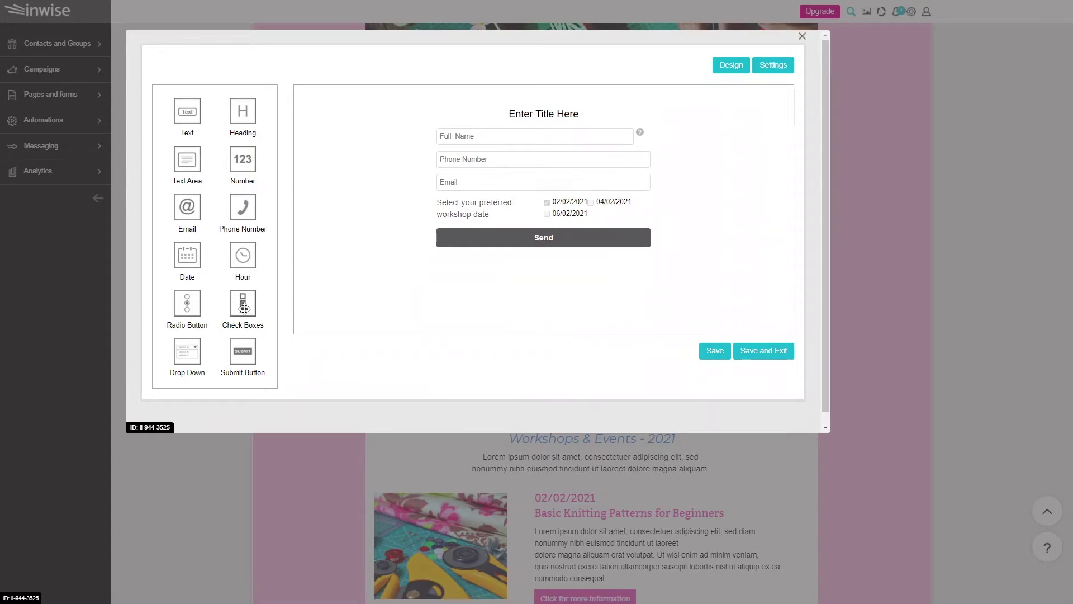
drag(187, 315, 477, 225)
click(470, 232)
triple_click(381, 109)
text(Starting time:)
Set the Starting time choices to 10:00 and 14:00 and close the field settings
double_click(487, 151)
text(10:00)
double_click(484, 171)
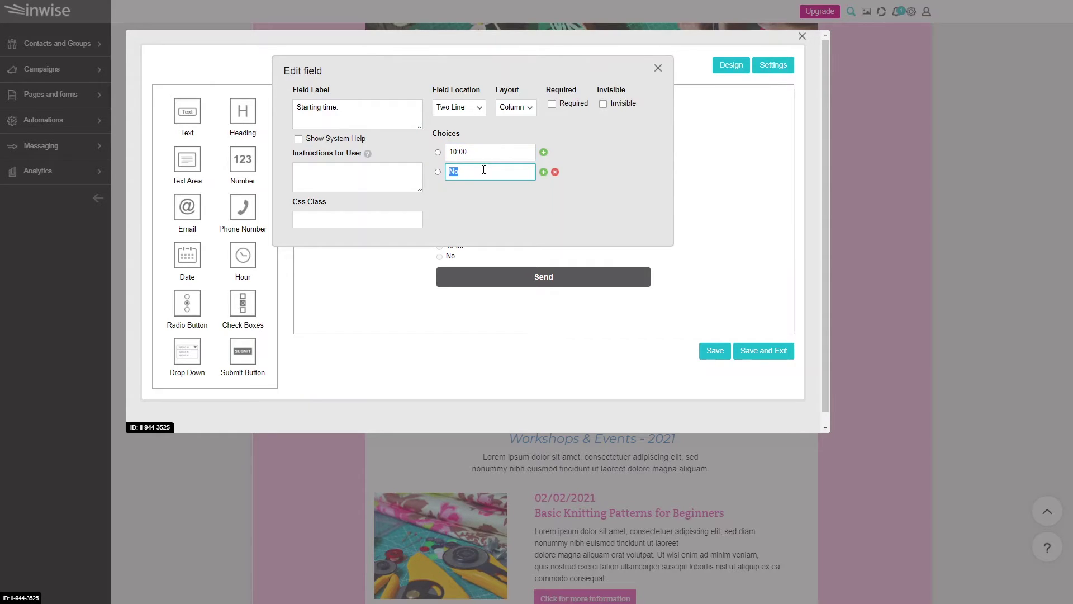
text(14:00)
click(595, 337)
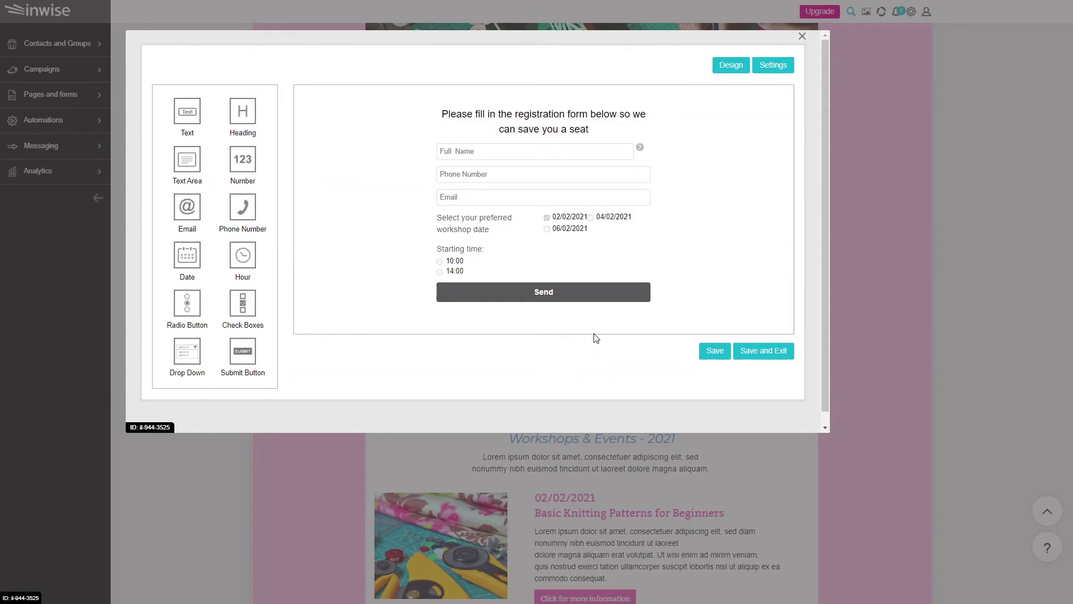
Relabel the form's Send button as "Register" with Center alignment
click(630, 301)
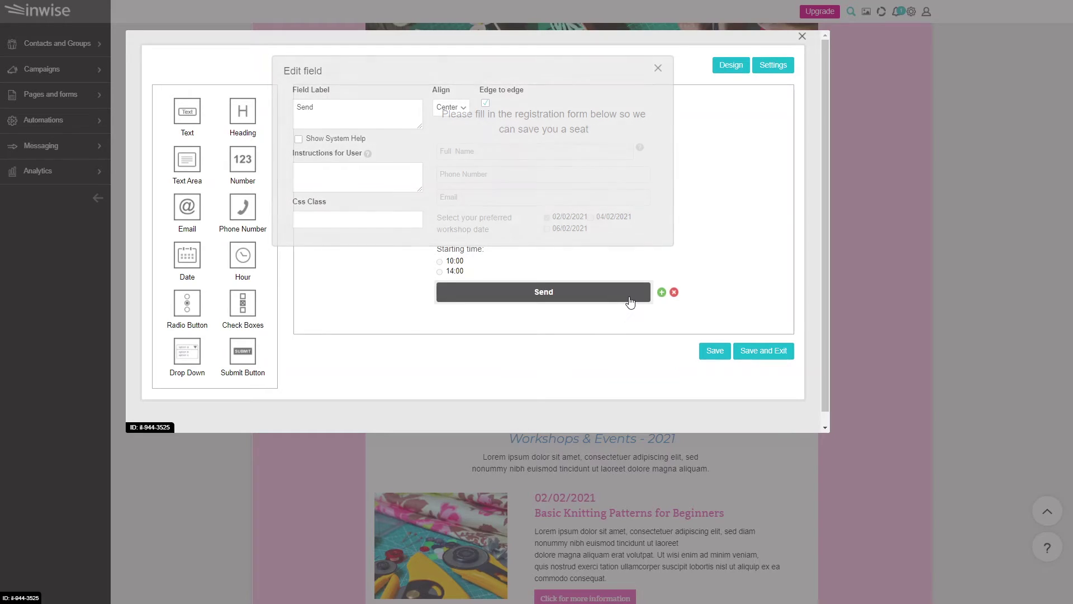
key(ctrl+a)
text(Register)
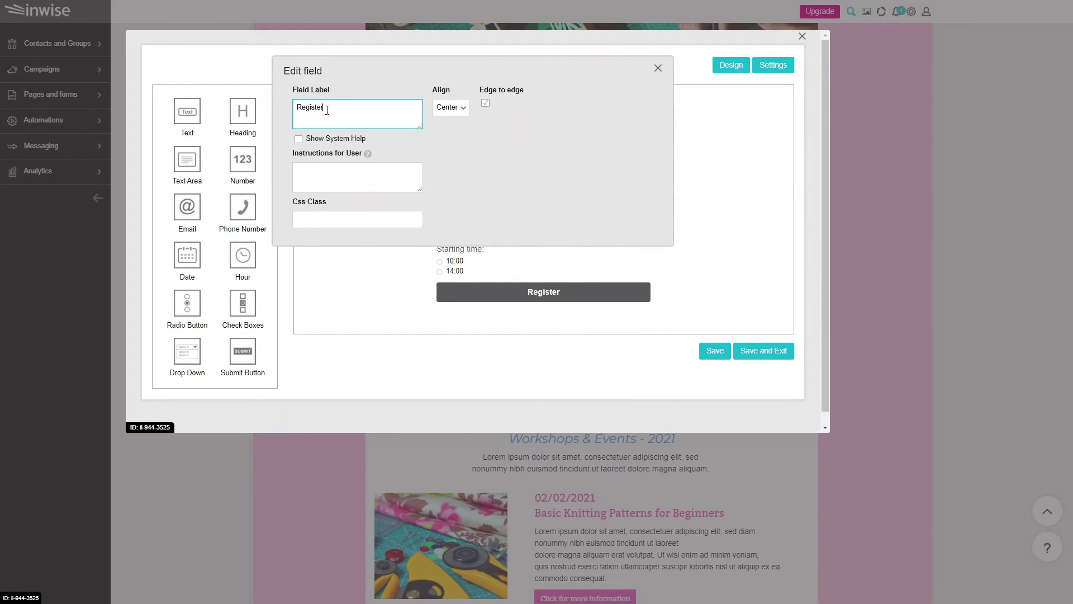
click(452, 107)
click(448, 129)
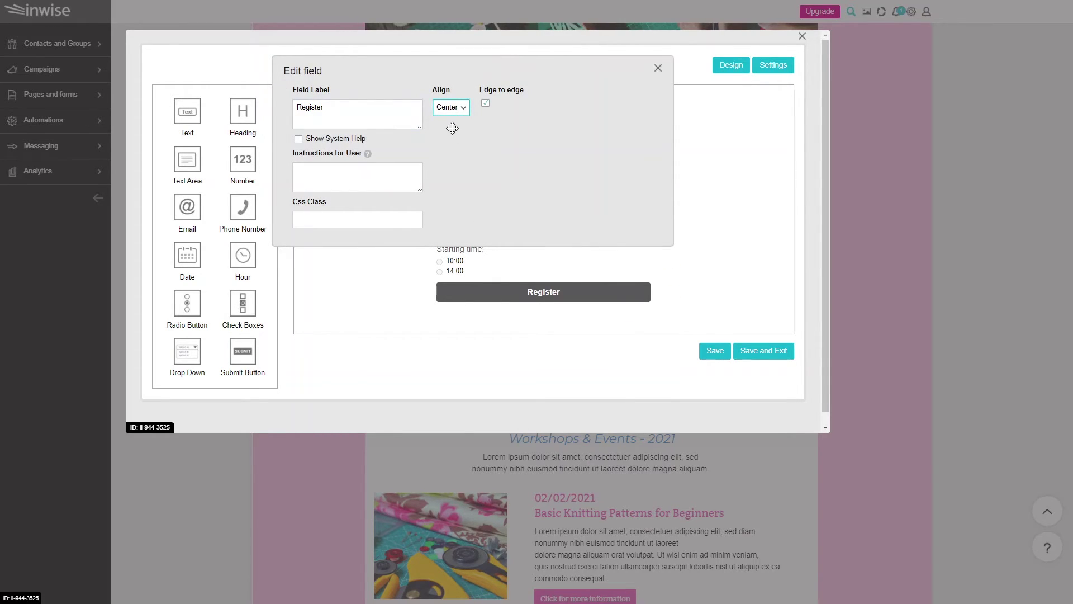
Set the submit button's background colour to the pink swatch in the form design
click(485, 105)
click(486, 105)
click(745, 70)
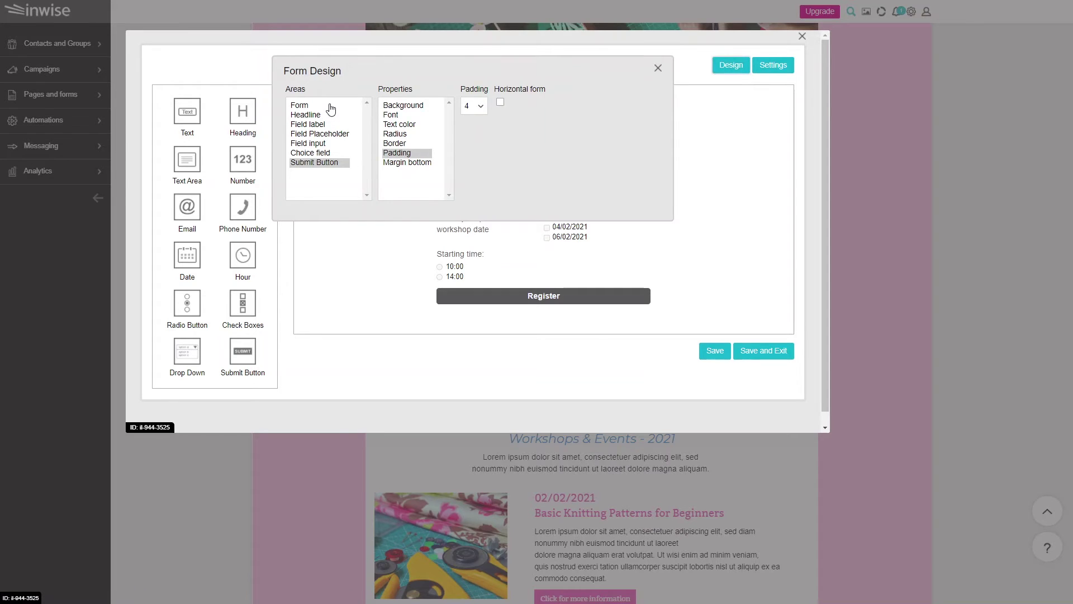
click(326, 164)
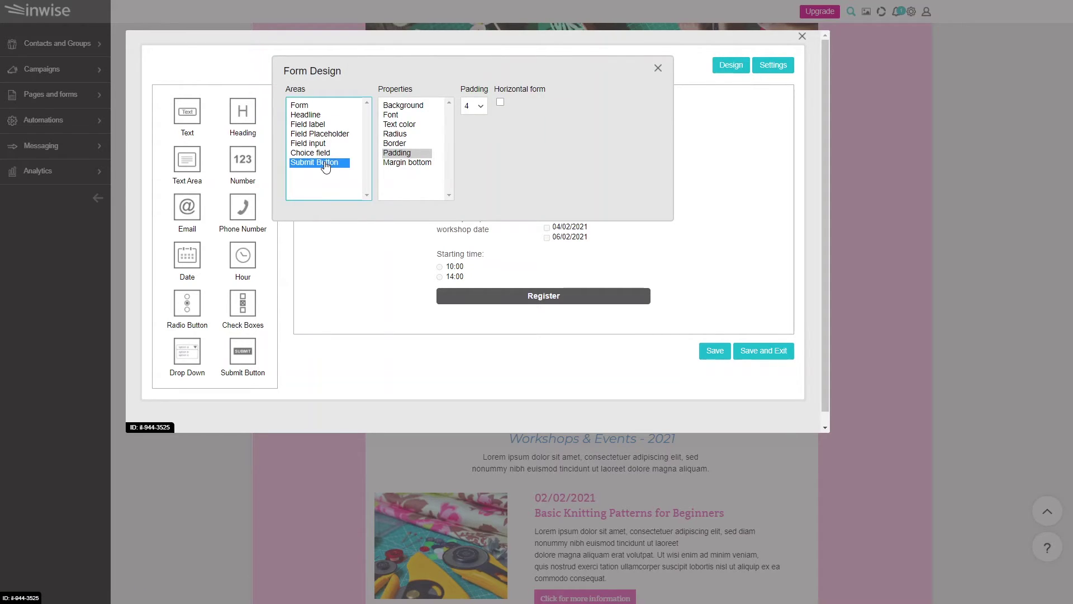
click(390, 106)
click(467, 105)
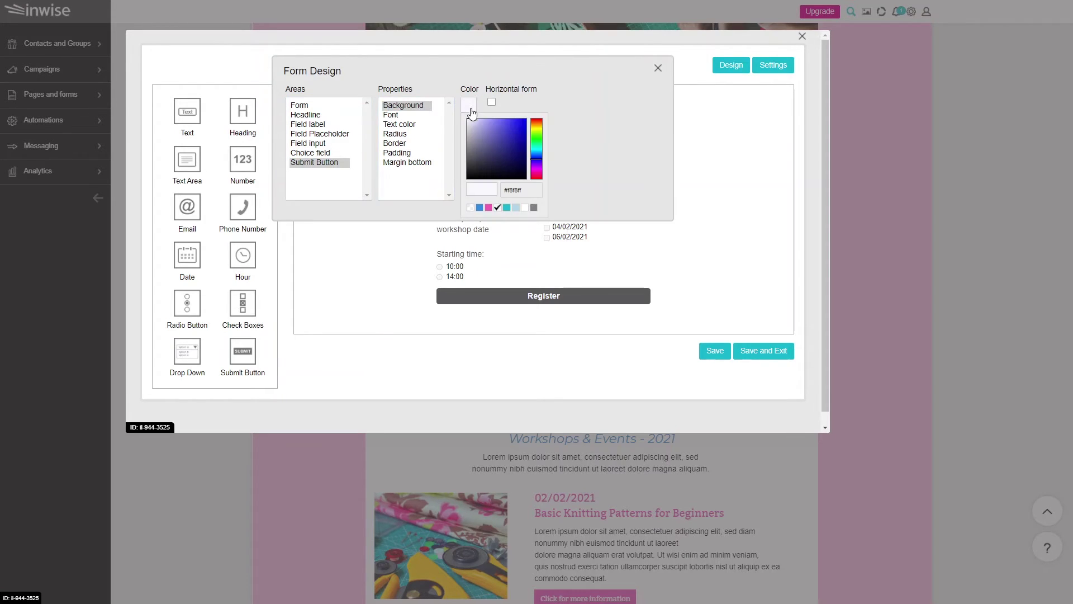
click(489, 210)
Set the submit button's text colour to grey and its font to Arial, and close the form design
click(416, 125)
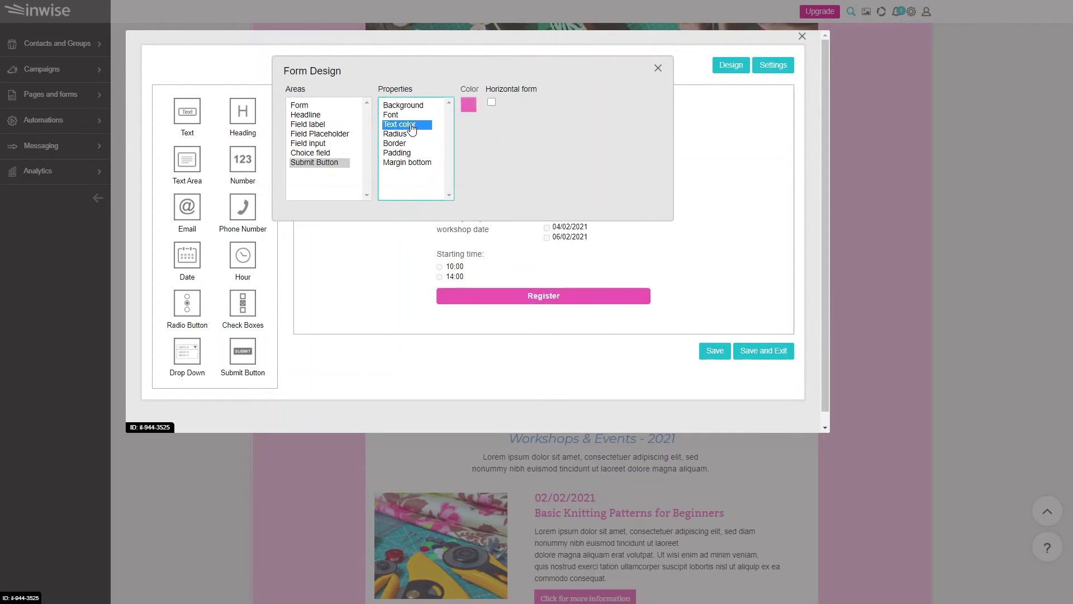
click(469, 105)
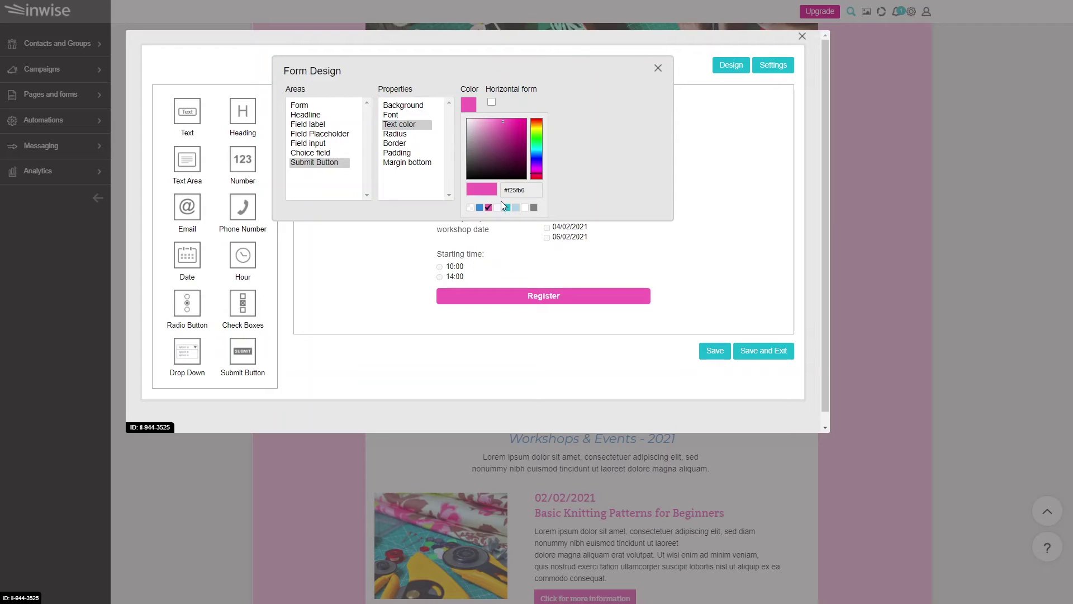
click(534, 207)
click(413, 116)
click(510, 107)
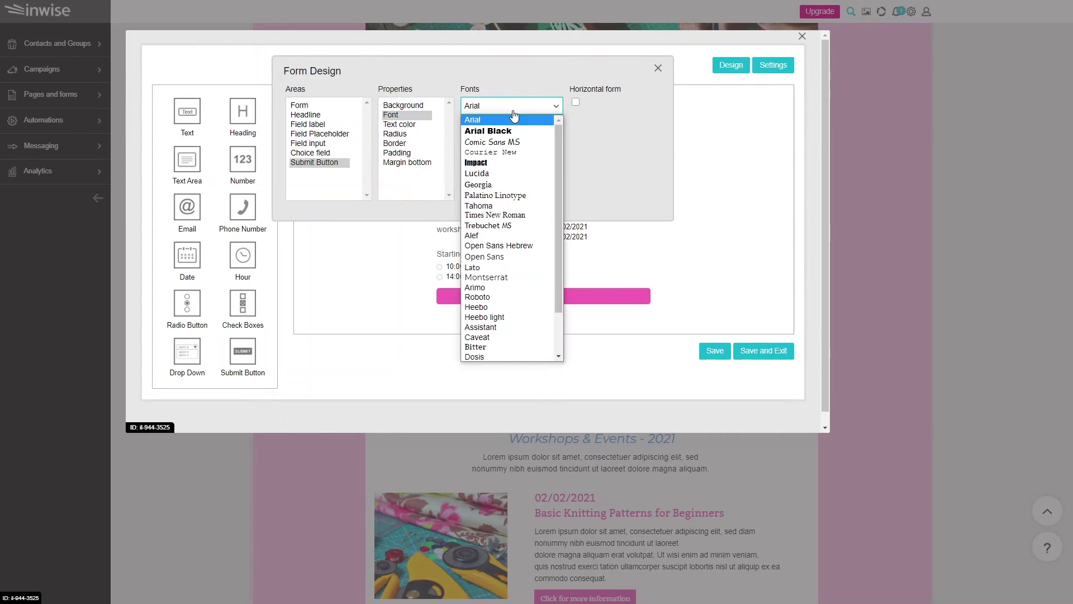
click(531, 117)
click(691, 263)
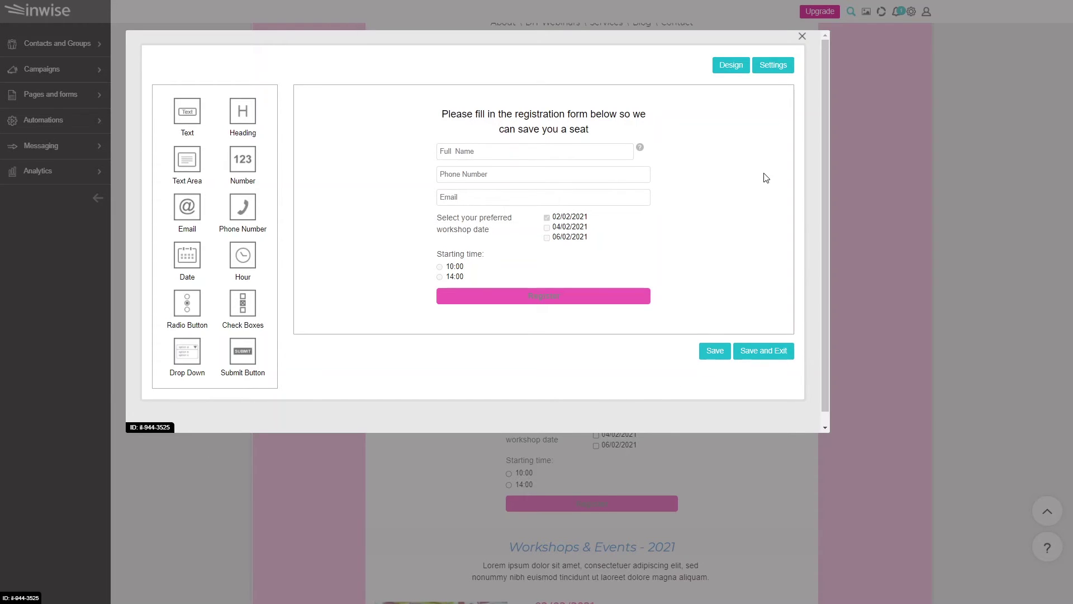
Name the form "Workshop Submitted - February" in the form settings and enable Use Recaptcha
click(785, 70)
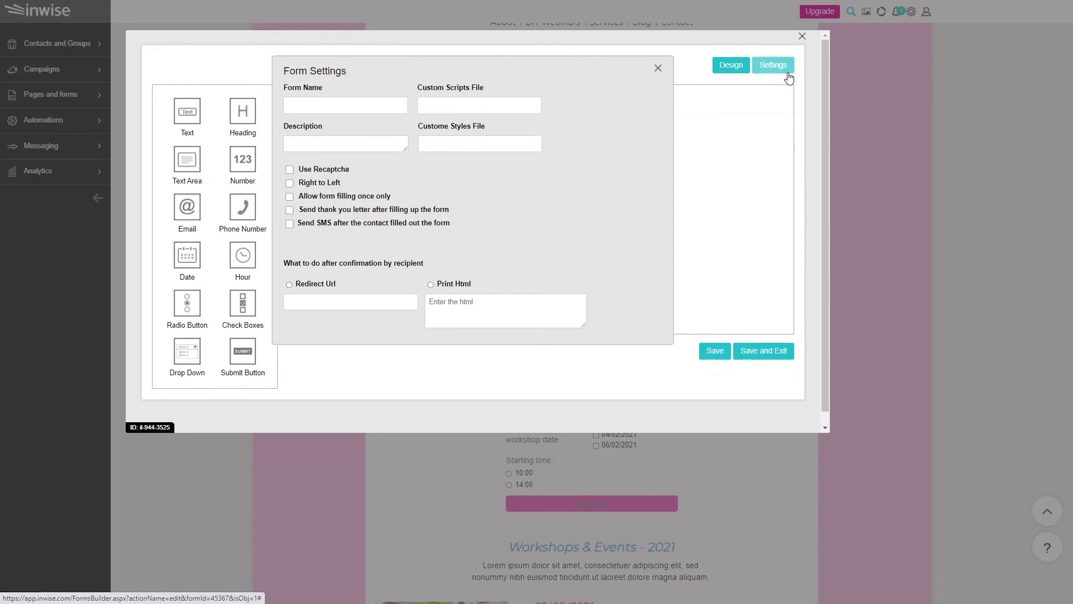
click(357, 105)
key(Down)
key(Return)
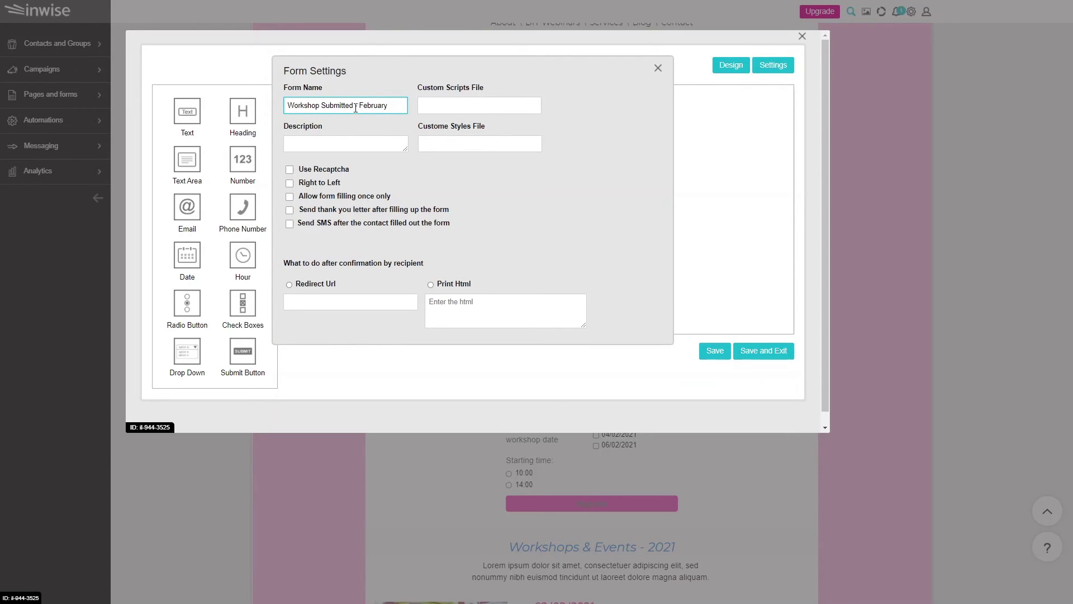
click(291, 174)
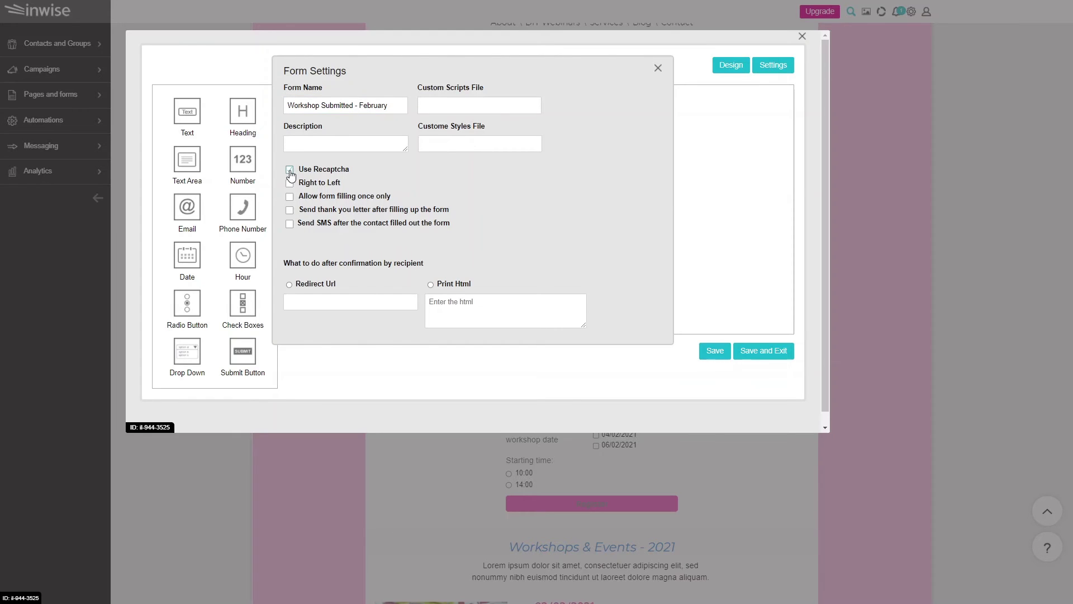